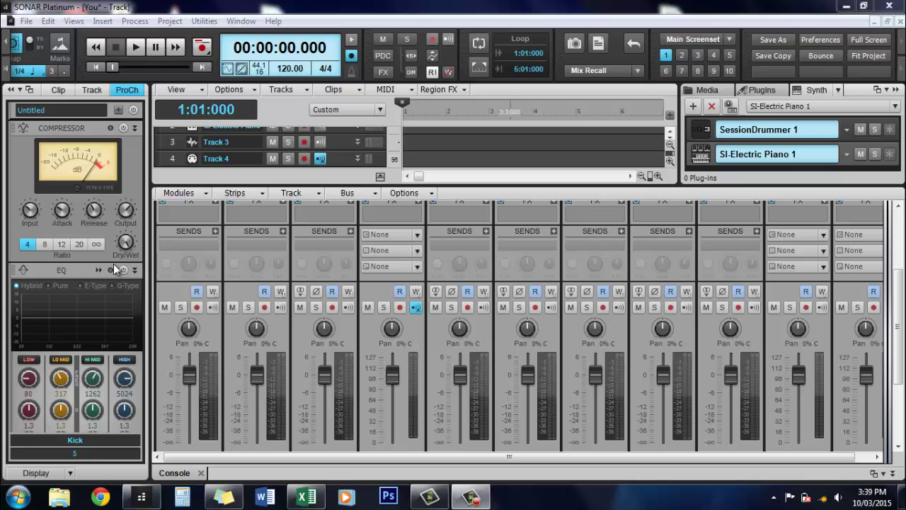
Switch on the Kick compressor and try Dry/Wet mix amounts, ending at 19.3%
mouse_move(100, 312)
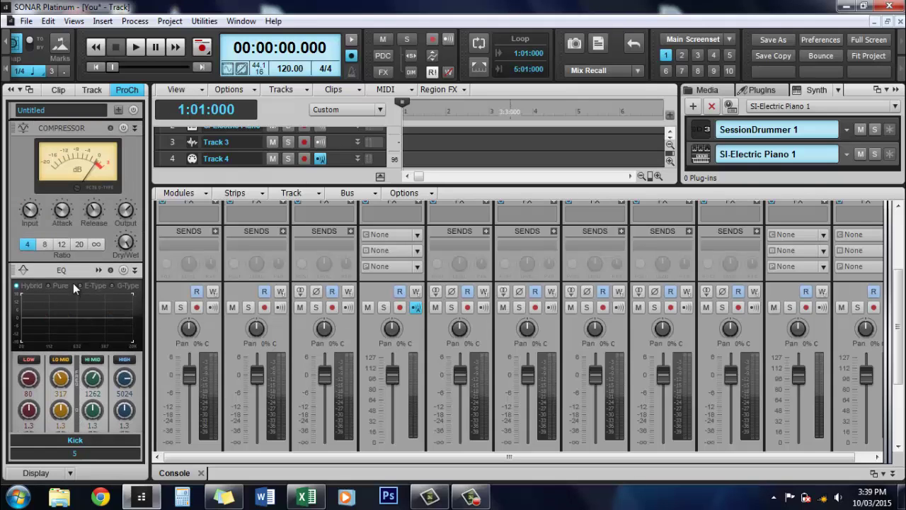
scroll(77, 205, "down", 8)
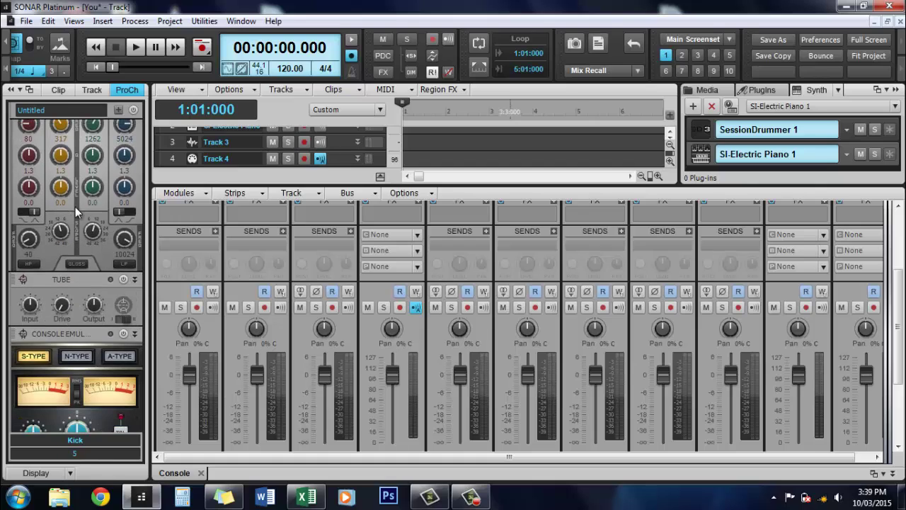
scroll(73, 207, "up", 8)
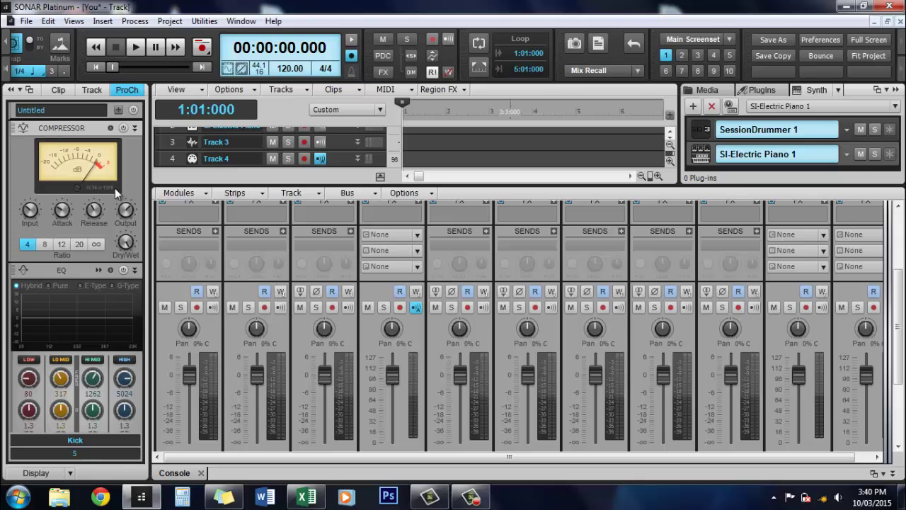
left_click(124, 130)
mouse_move(31, 213)
scroll(126, 246, "down", 8)
scroll(126, 246, "down", 8)
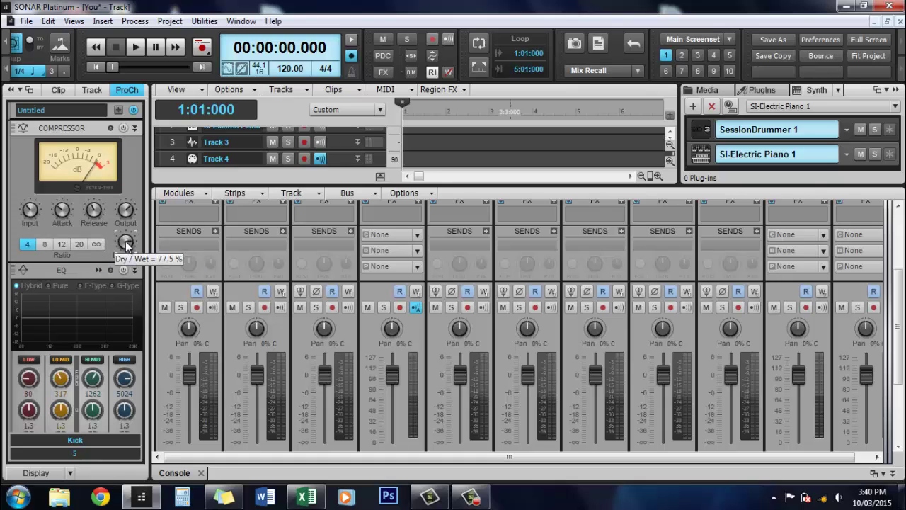
scroll(126, 247, "up", 10)
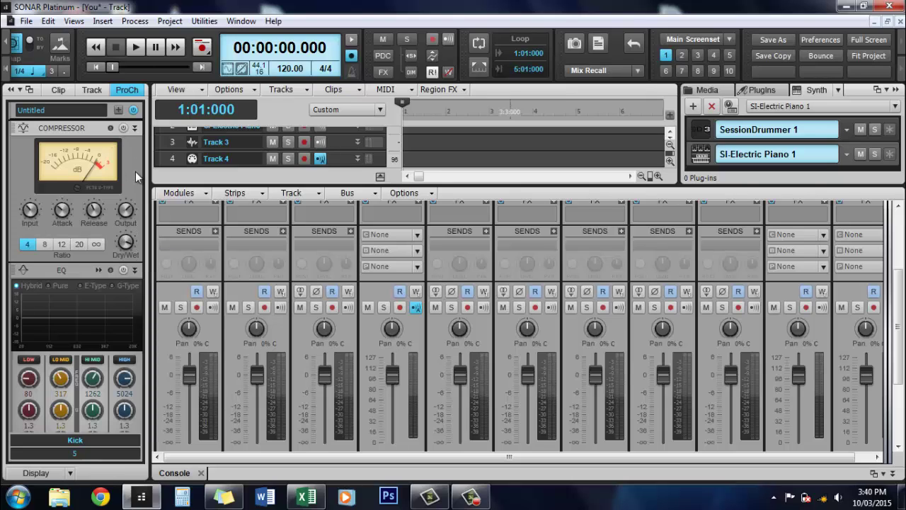
scroll(123, 152, "down", 3)
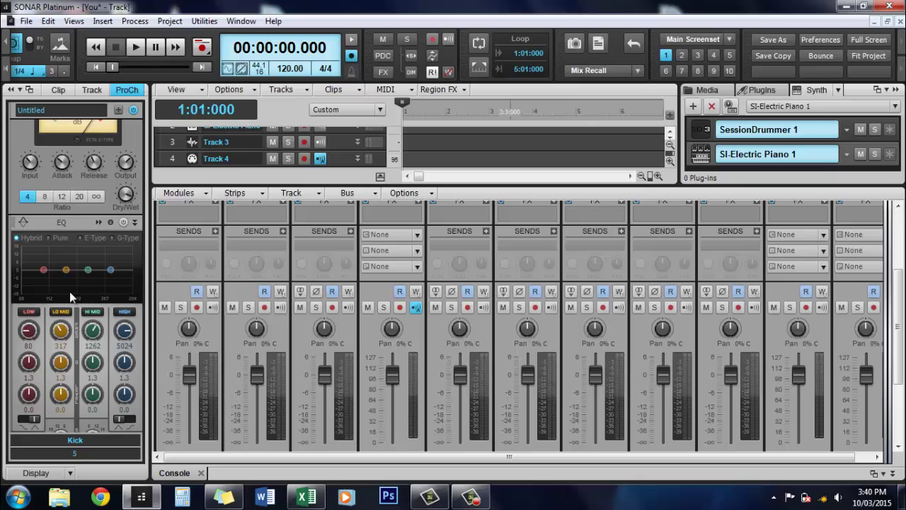
Power on the Kick ProChannel EQ and switch its model from G-Type to E-Type
scroll(111, 264, "down", 4)
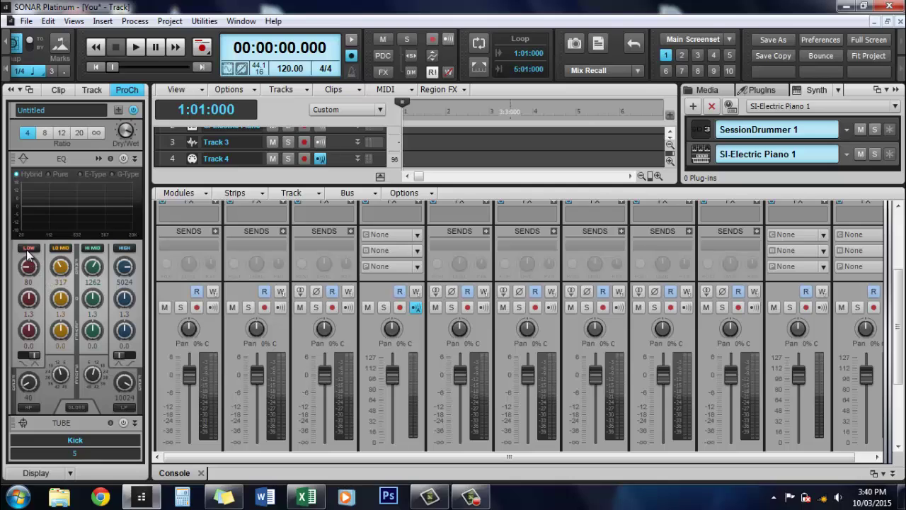
scroll(44, 294, "down", 1)
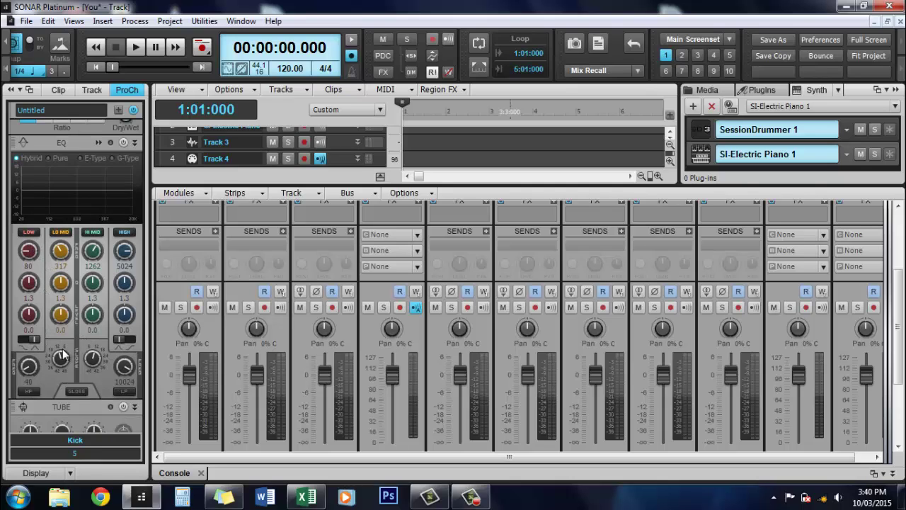
left_click(32, 341)
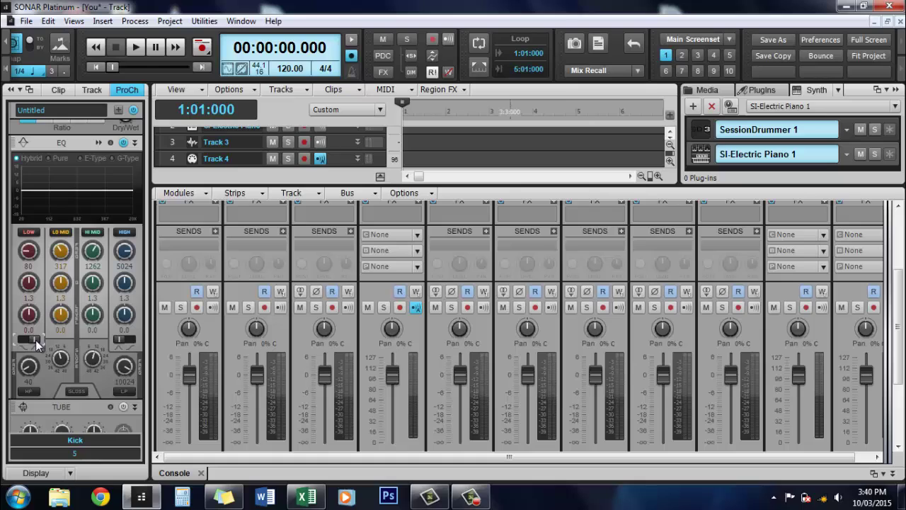
scroll(87, 337, "down", 2)
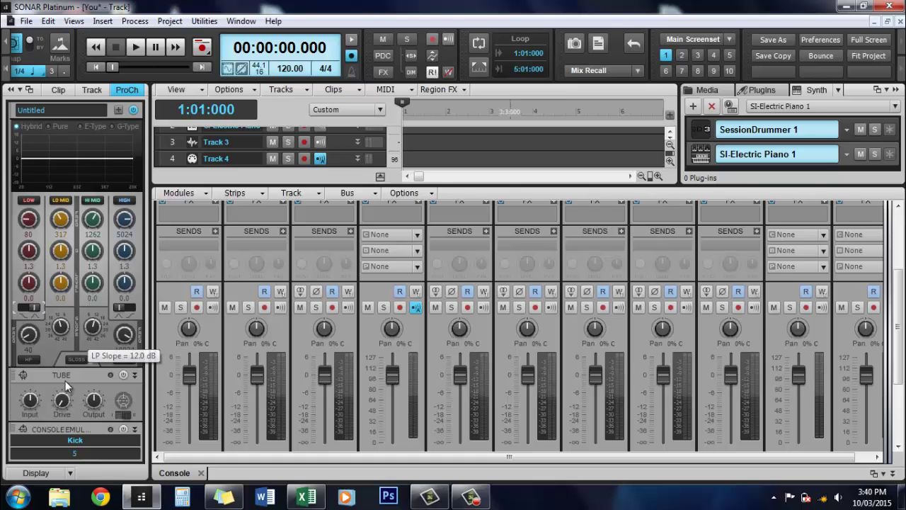
scroll(102, 313, "up", 3)
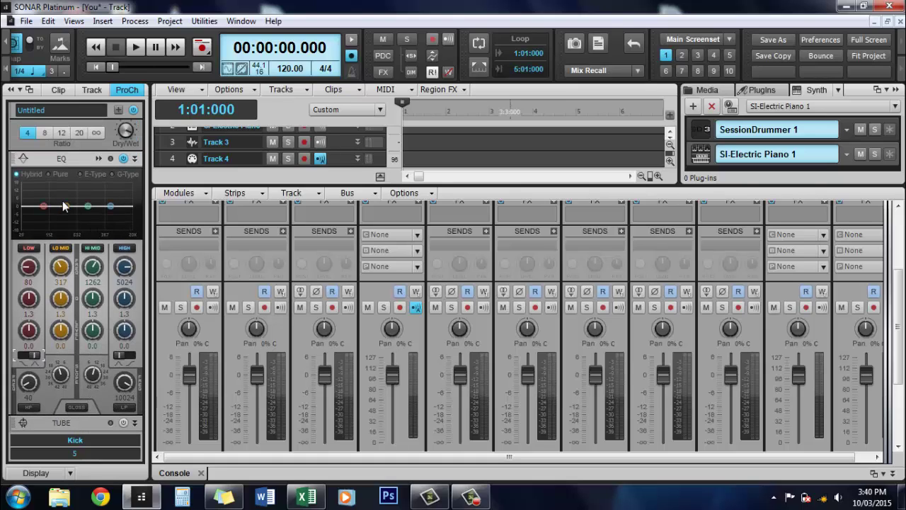
left_click(113, 174)
left_click(79, 173)
In the QuadCurve Equalizer, move the low band to 52 Hz and boost low-mid +1.5 dB
double_click(80, 191)
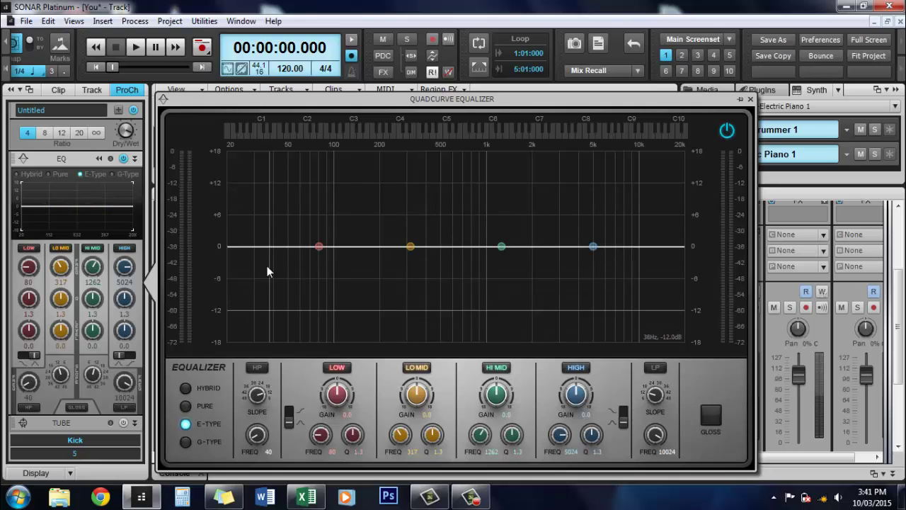
left_click_drag(318, 245, 357, 305)
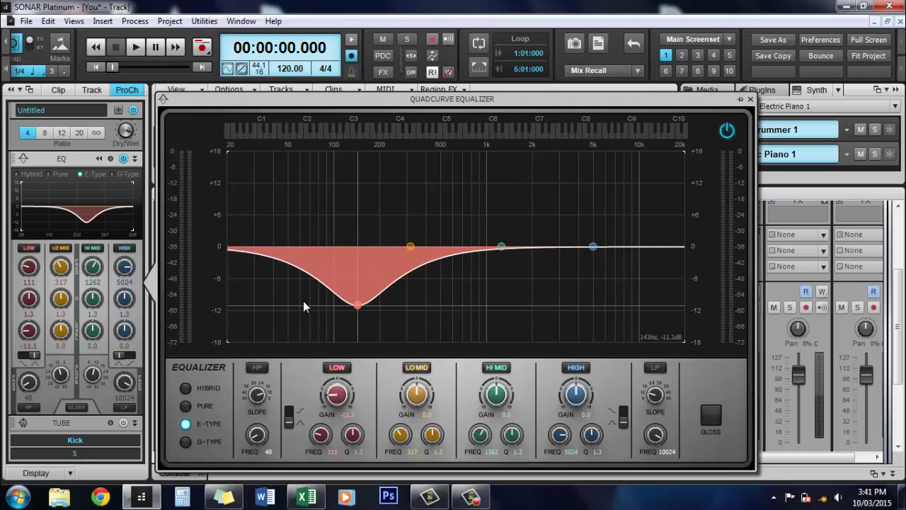
left_click_drag(303, 306, 290, 229)
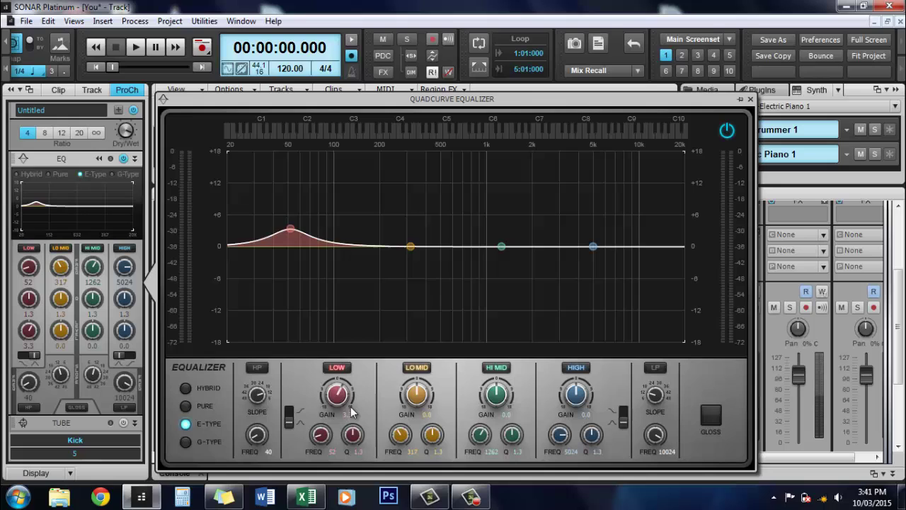
mouse_move(341, 395)
left_mouse_down()
mouse_move(342, 403)
mouse_move(342, 395)
left_mouse_up()
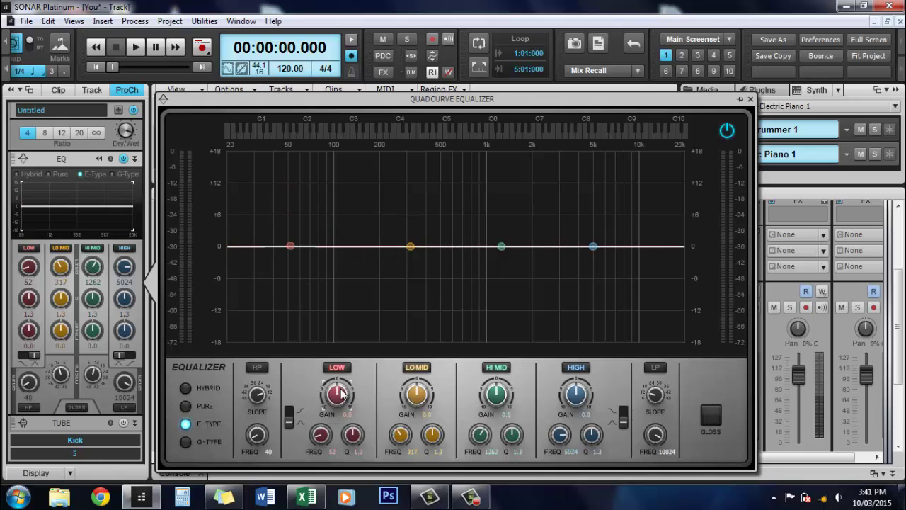
mouse_move(419, 401)
left_mouse_down()
mouse_move(418, 392)
mouse_move(418, 405)
left_mouse_up()
left_click(751, 100)
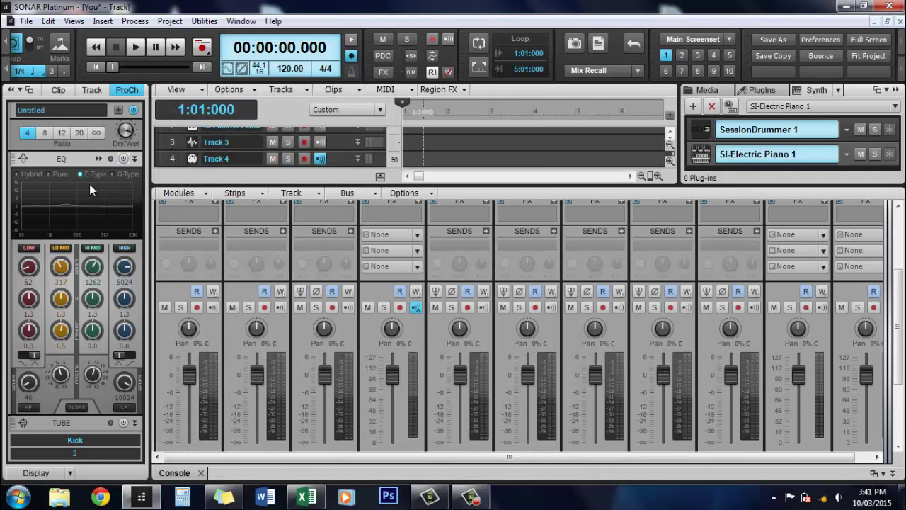
Turn on the Kick Tube module and raise its Drive to 28.5%
scroll(90, 184, "down", 5)
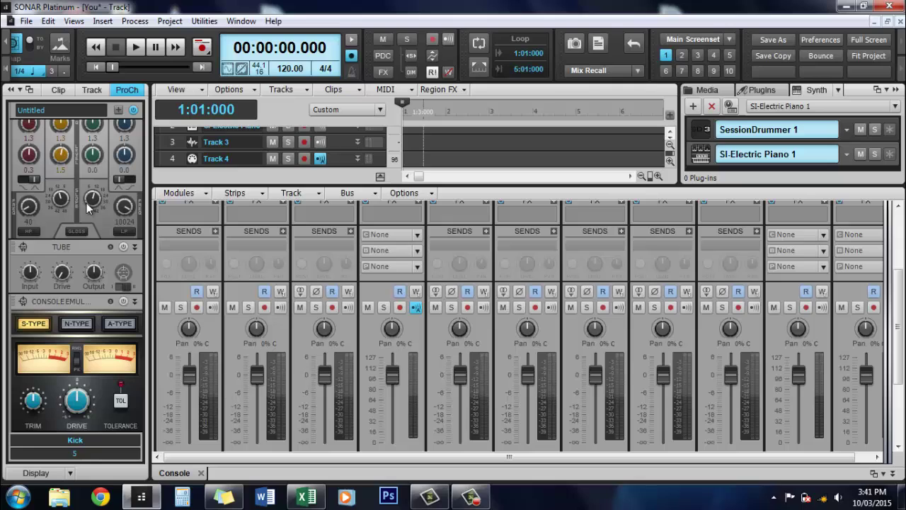
left_click(122, 247)
left_click_drag(61, 275, 64, 278)
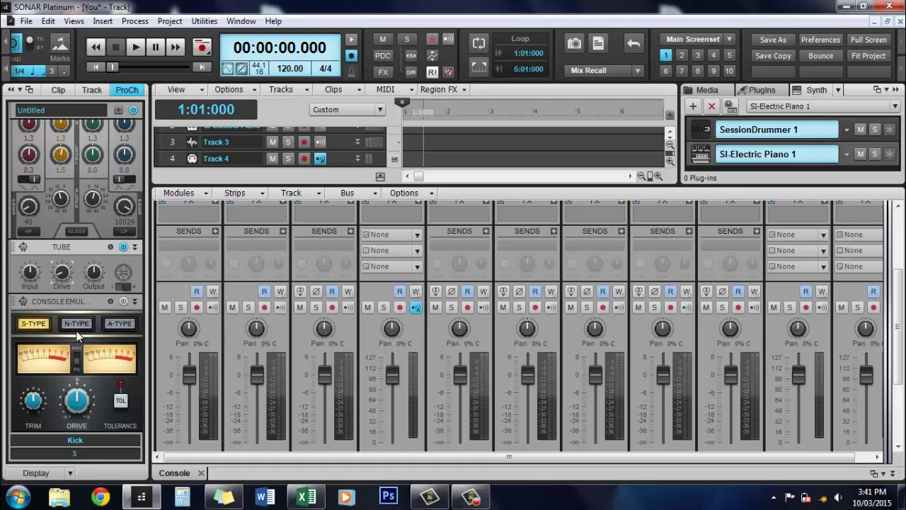
scroll(124, 138, "up", 3)
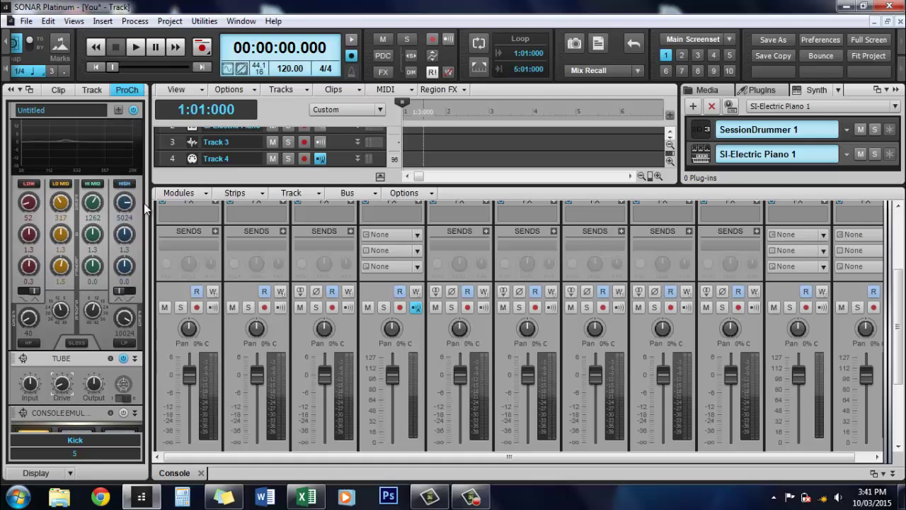
scroll(124, 189, "up", 2)
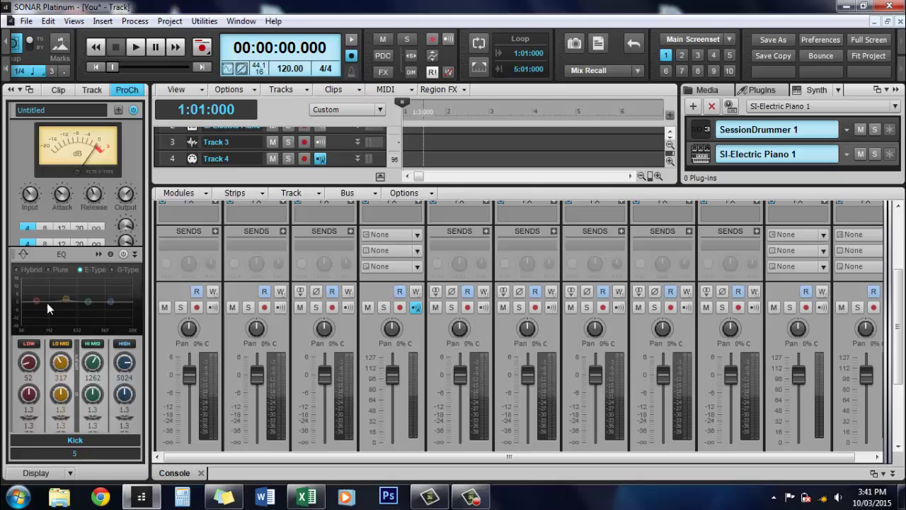
scroll(47, 302, "down", 5)
scroll(49, 301, "down", 3)
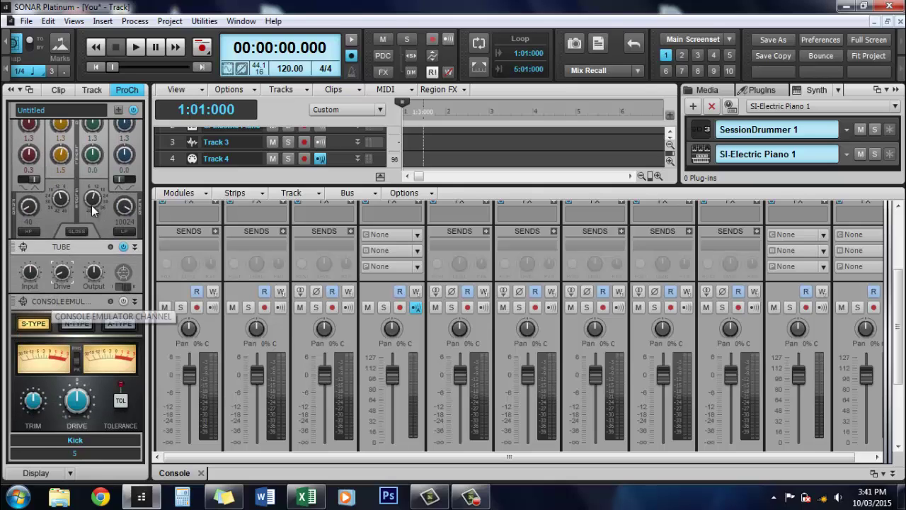
scroll(107, 209, "up", 5)
scroll(114, 212, "up", 3)
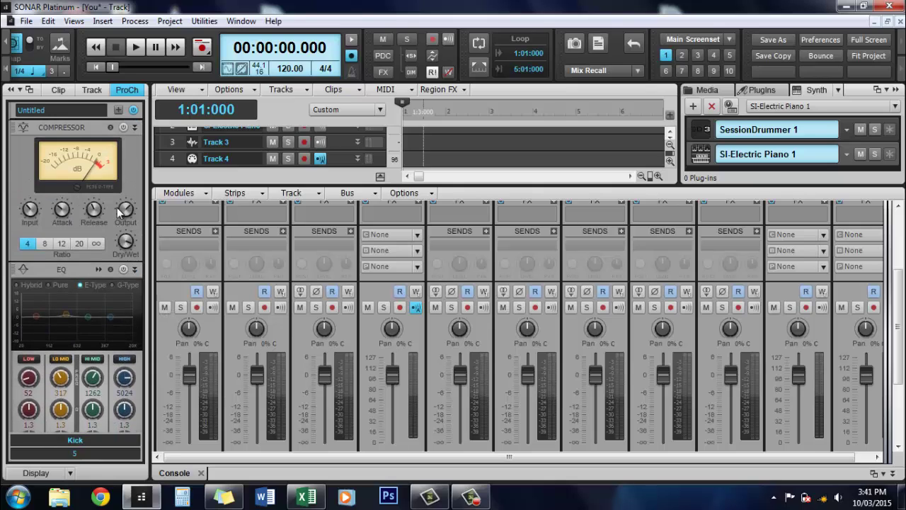
Insert a BREVERB 2 module, on the Hall preset with 2.00 s time, into the Kick ProChannel
left_click(119, 111)
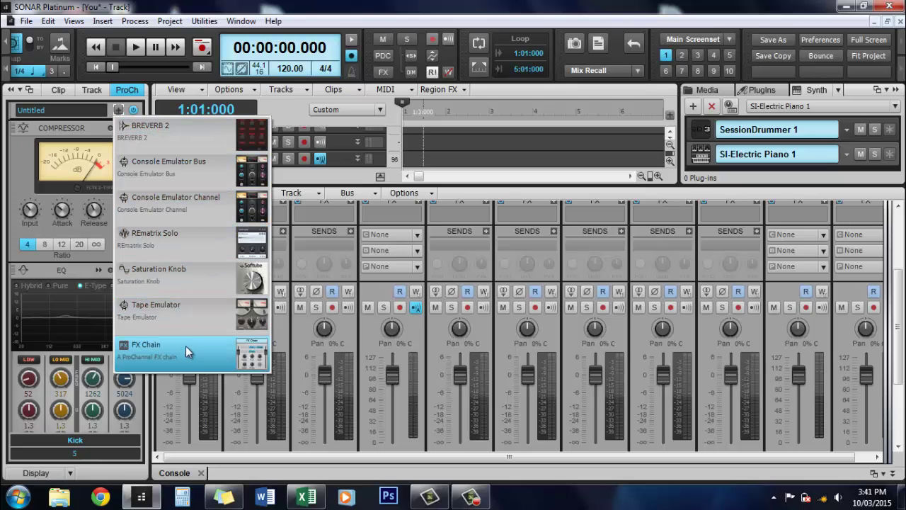
left_click(183, 133)
scroll(71, 188, "down", 3)
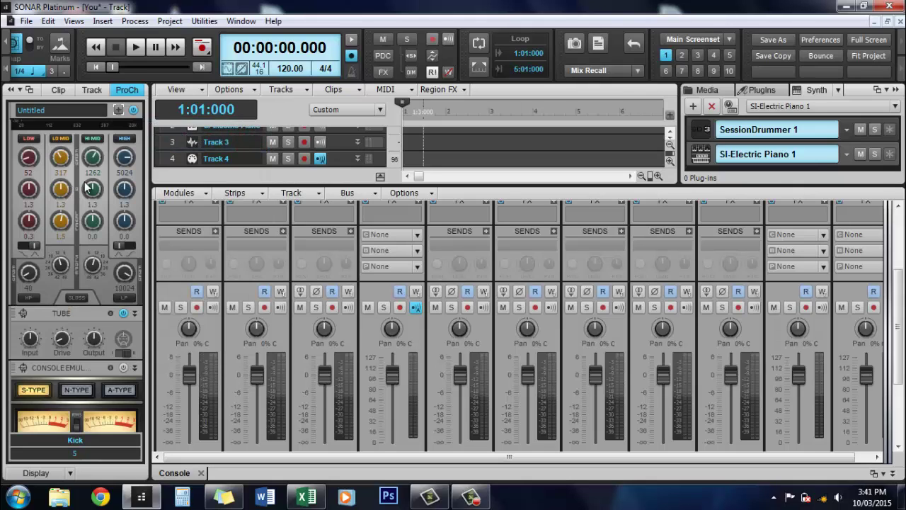
scroll(93, 292, "up", 3)
scroll(104, 296, "down", 3)
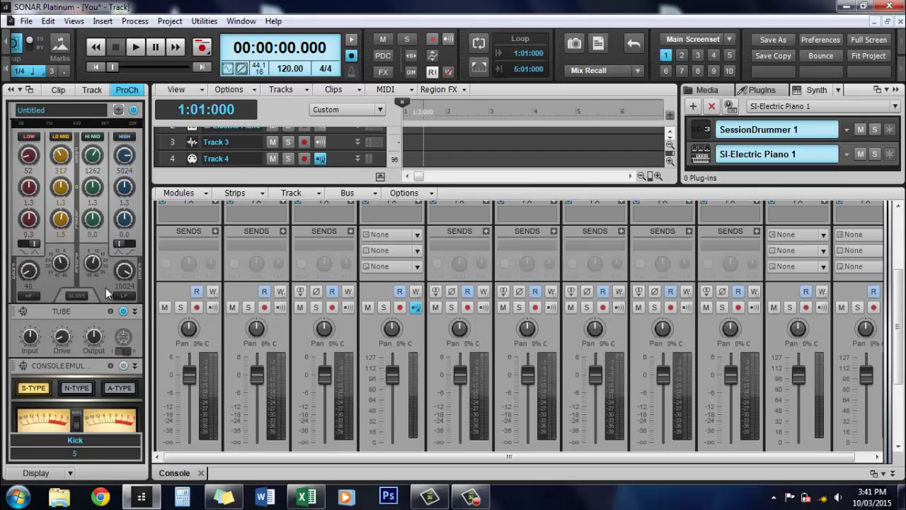
scroll(106, 292, "down", 5)
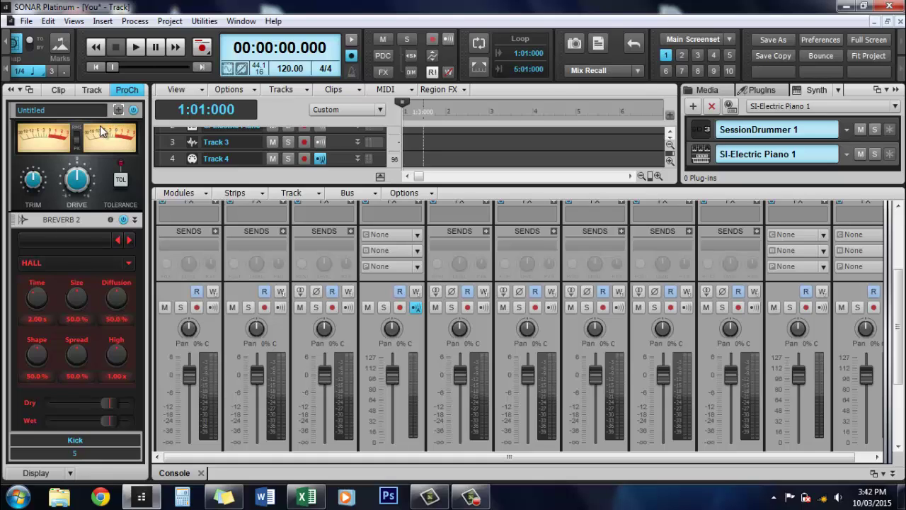
Insert a Tape Emulator module below BREVERB 2 in the Kick ProChannel
left_click(118, 110)
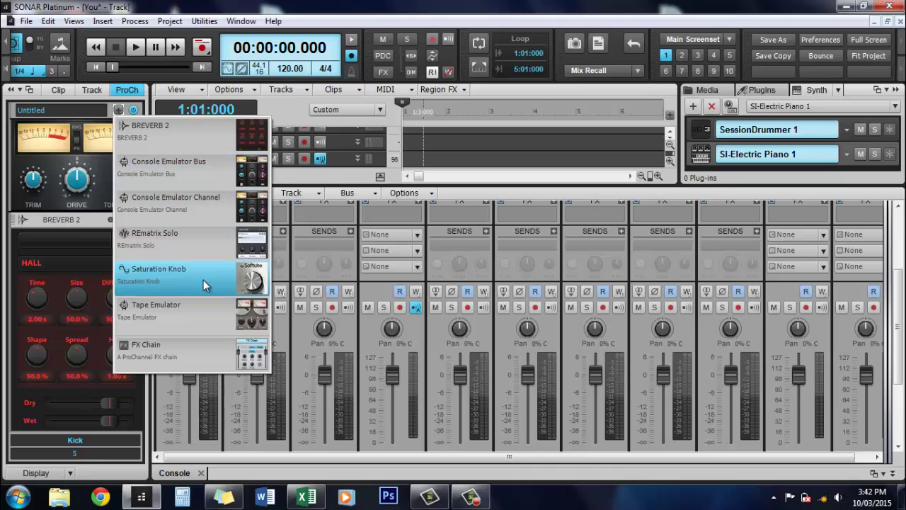
left_click(201, 318)
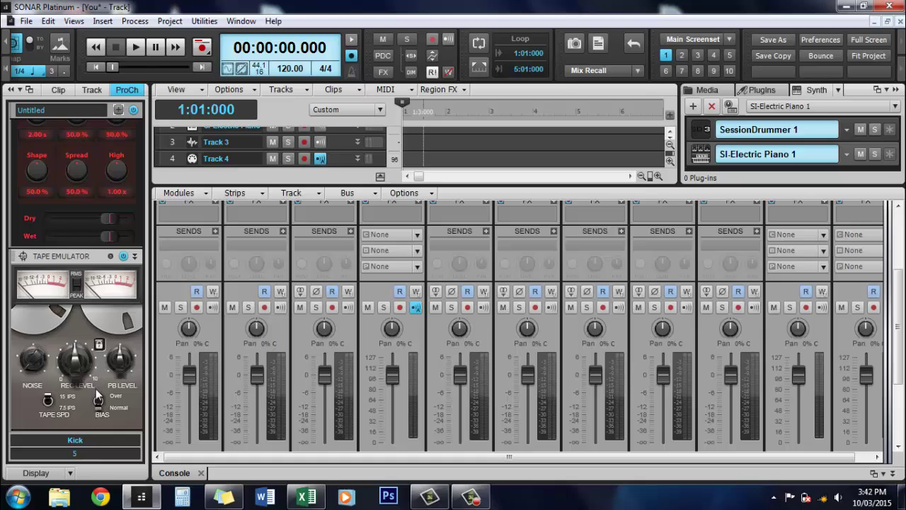
left_click(118, 111)
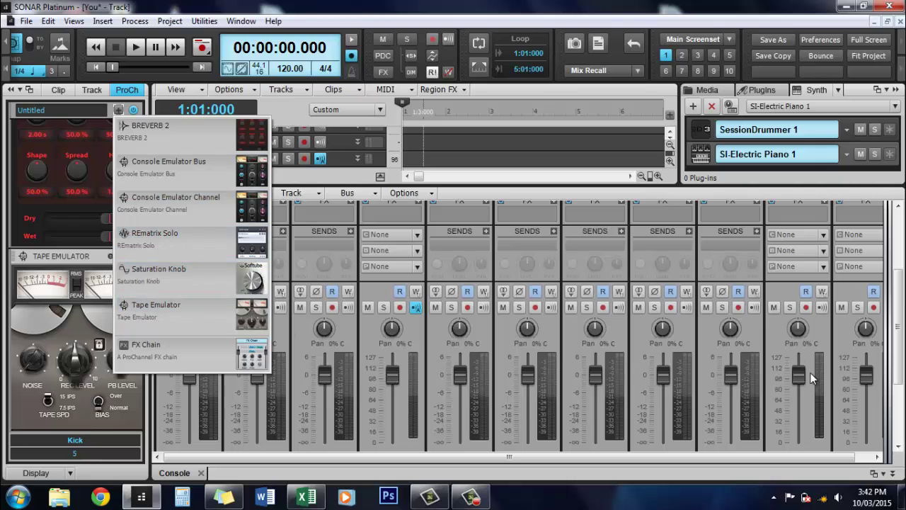
left_click(68, 232)
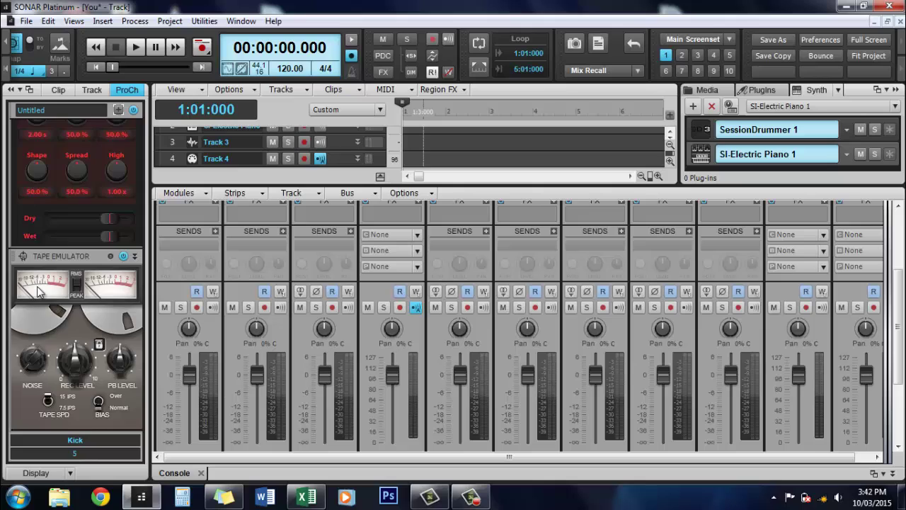
scroll(69, 311, "up", 5)
scroll(62, 303, "up", 3)
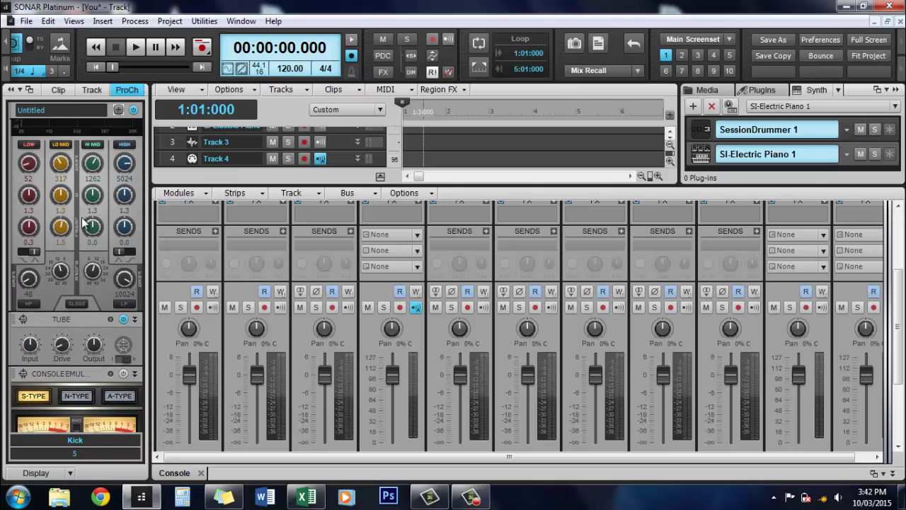